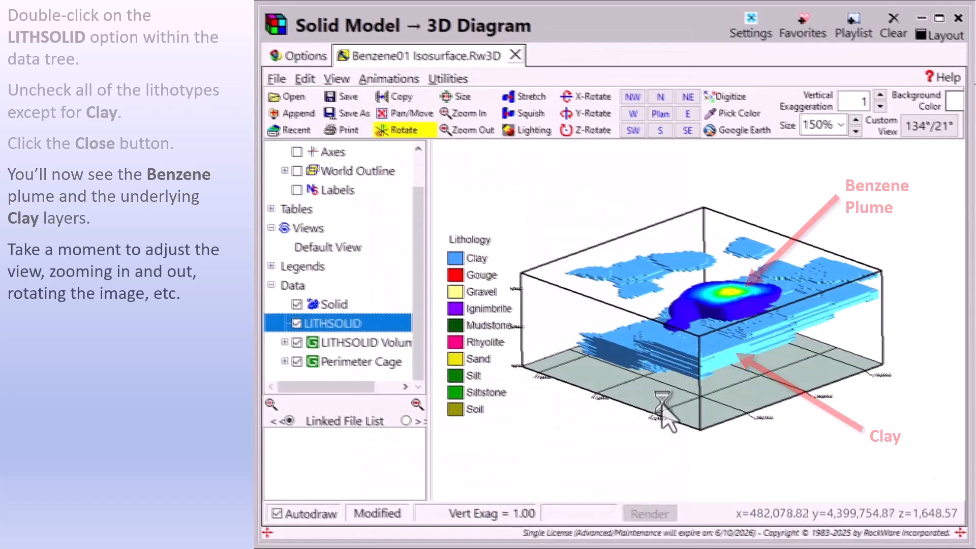
Tilt the 3D diagram to a lower viewing angle of 135°/11° and hide the Perimeter Cage and Lithology legend.
drag(663, 404, 663, 395)
click(296, 362)
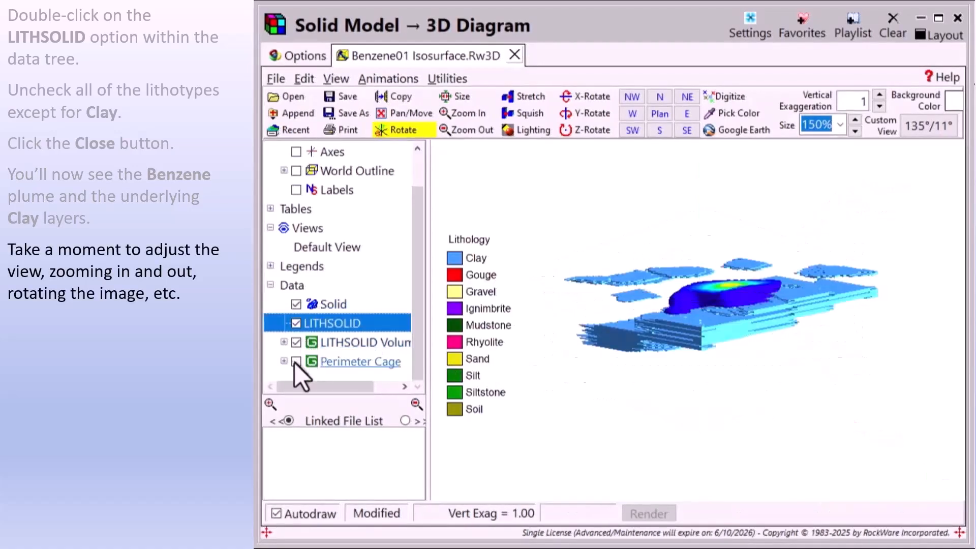
click(270, 266)
click(295, 286)
Enlarge the diagram to 506% and rotate it to examine the benzene plume above the clay layers.
click(855, 121)
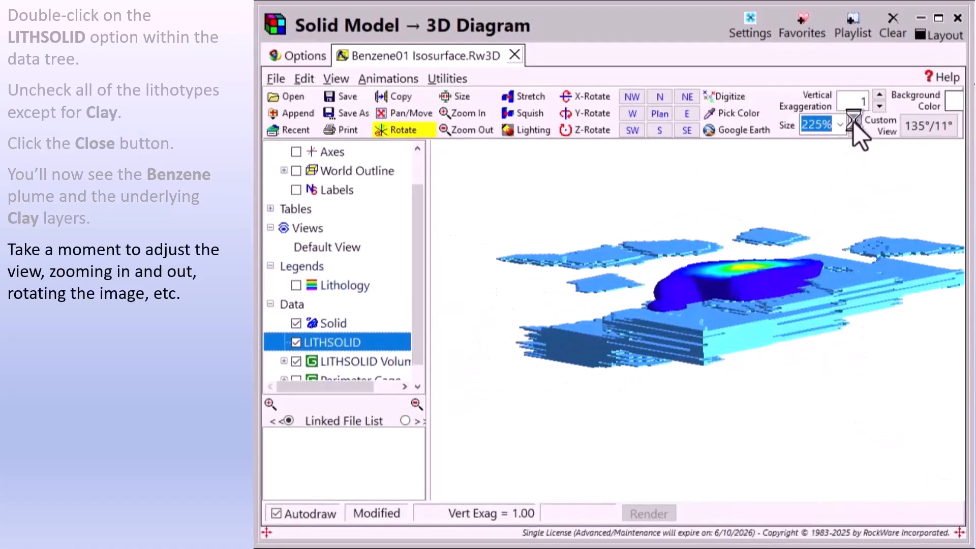
click(854, 121)
click(854, 121)
drag(818, 389, 769, 405)
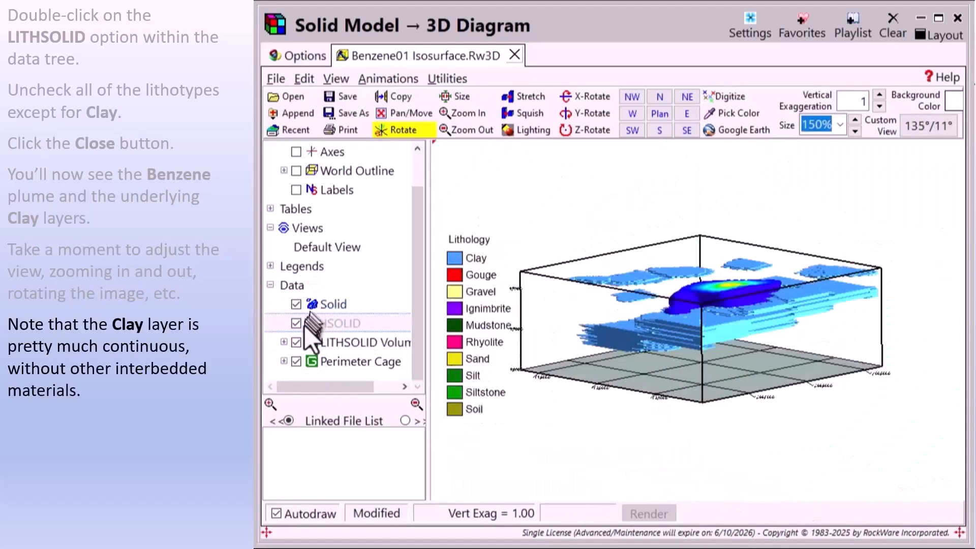
Hide the Perimeter Cage and the Lithology legend in the 3D diagram.
click(296, 361)
click(270, 266)
click(296, 285)
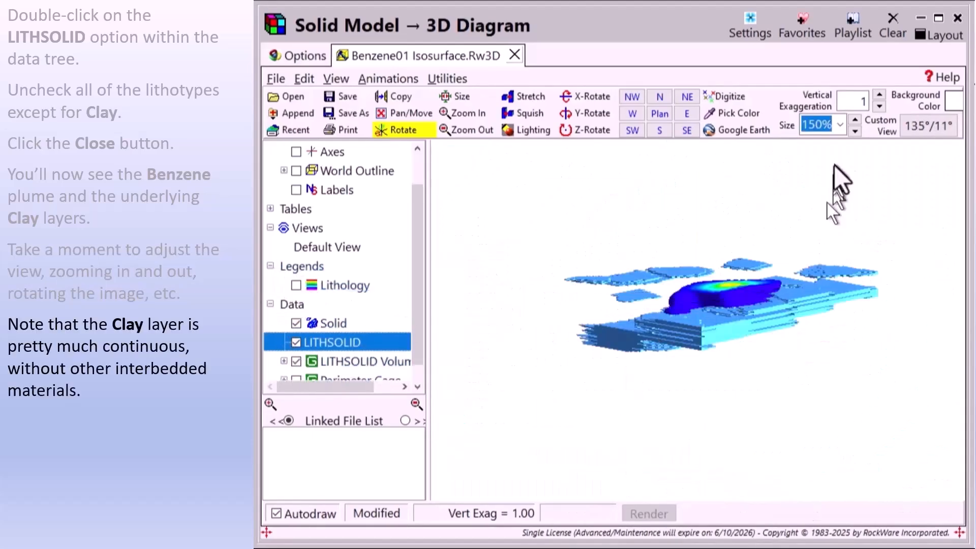
Enlarge the diagram by two size increments and rotate it to examine the continuity of the clay layer.
click(855, 121)
click(855, 121)
click(855, 121)
drag(798, 376, 793, 409)
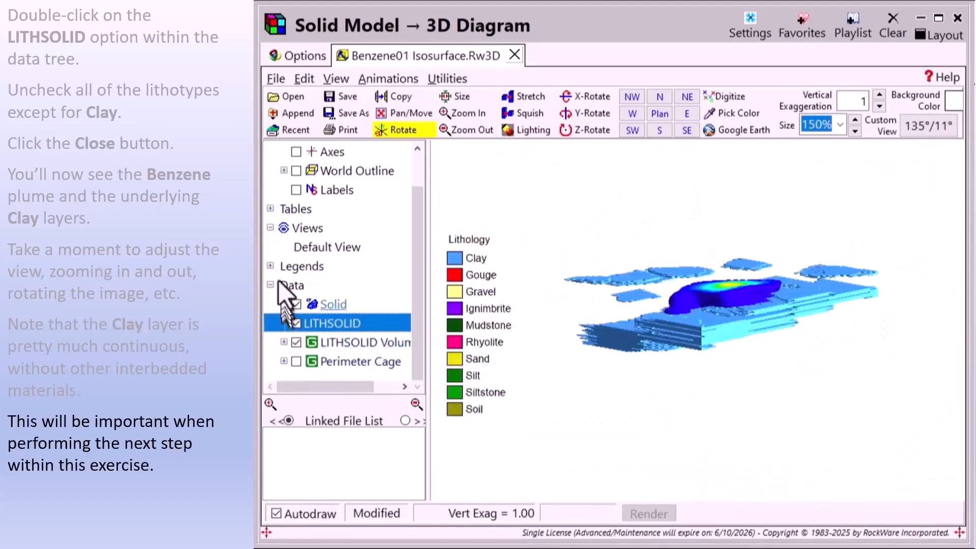
Remove the Perimeter Cage and the Lithology legend from the display, leaving the benzene plume and clay solids.
click(270, 266)
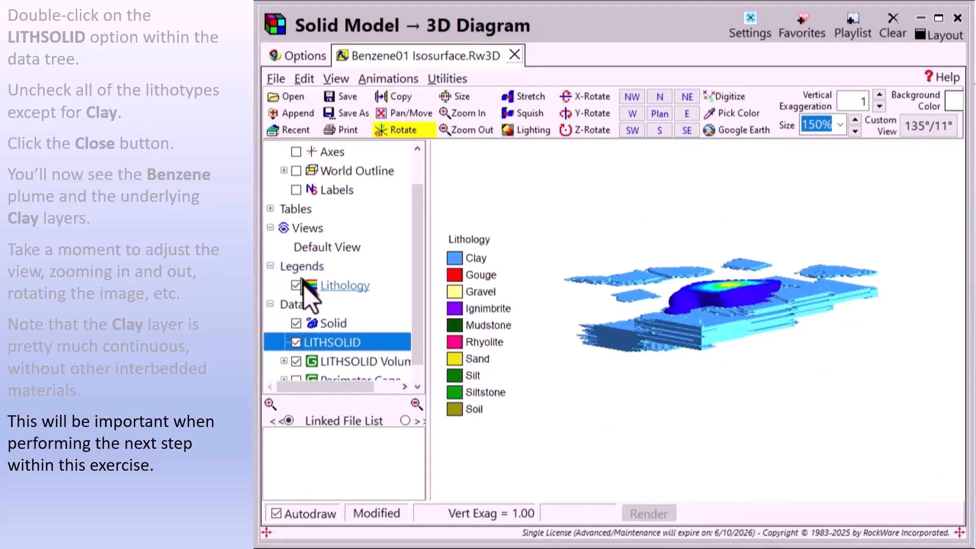
click(296, 285)
Enlarge the diagram to 506% and rotate it to about 49°/26° to examine the plume and underlying clay.
click(854, 121)
click(855, 121)
click(854, 121)
drag(802, 374, 785, 409)
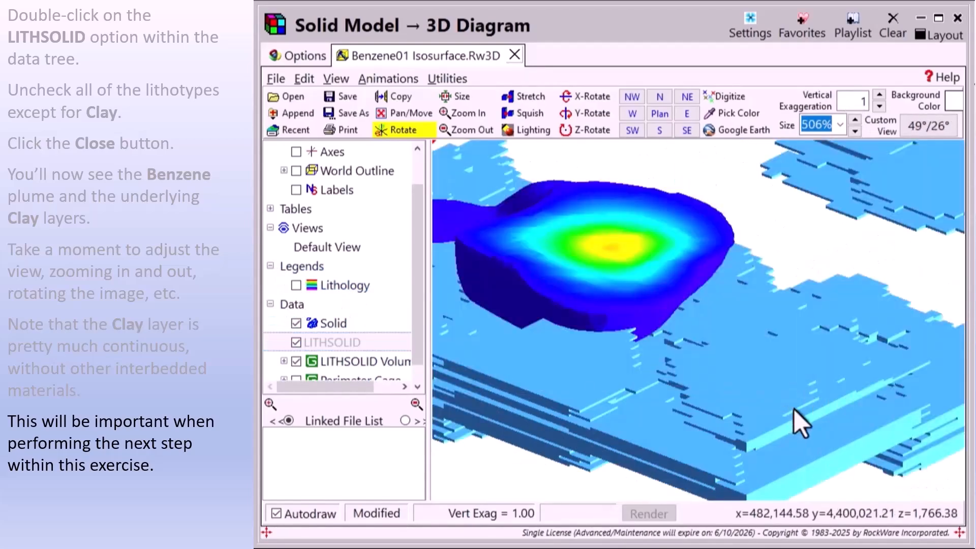
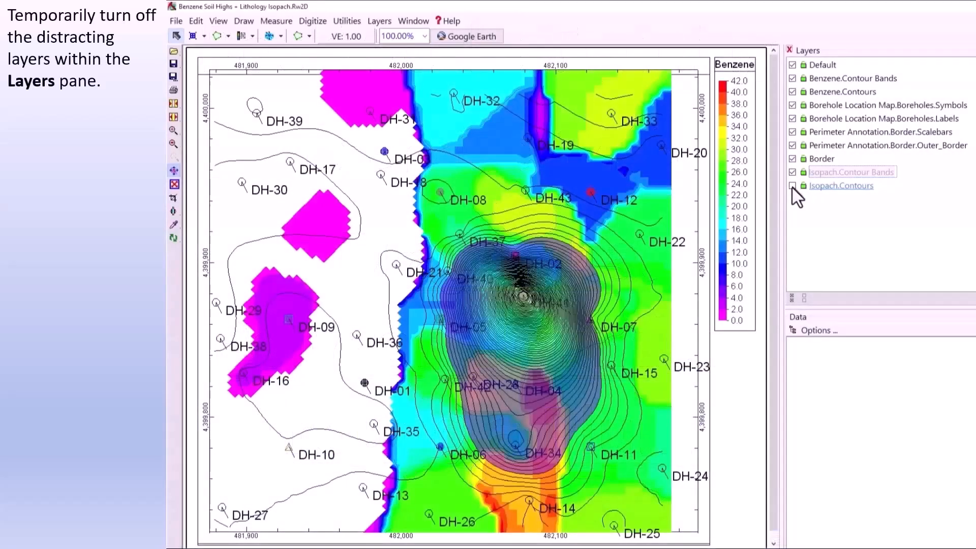
Hide the Isopach.Contour Bands, Border, Perimeter Annotation, Borehole Location Map and Benzene.Contours layers on the benzene map.
click(792, 172)
click(792, 159)
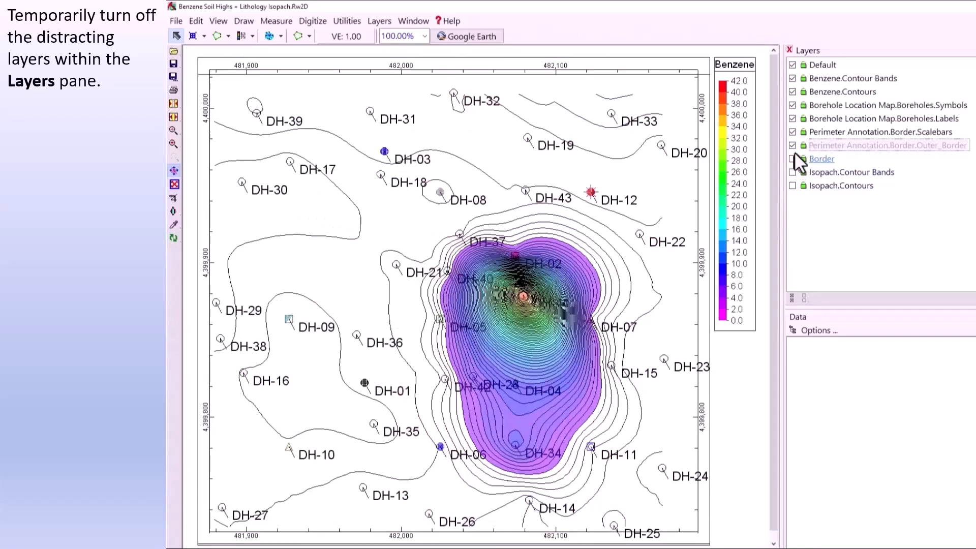
click(792, 132)
click(792, 119)
click(792, 106)
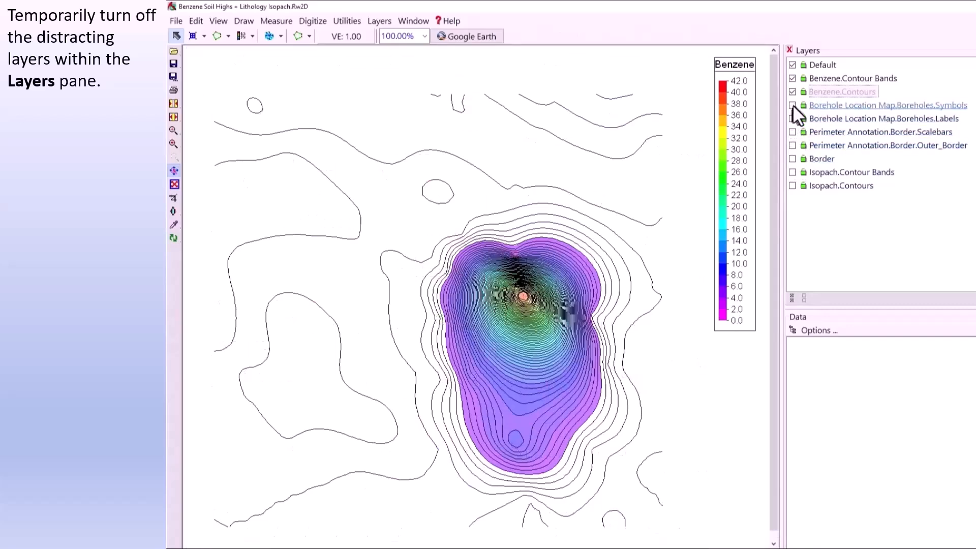
click(793, 91)
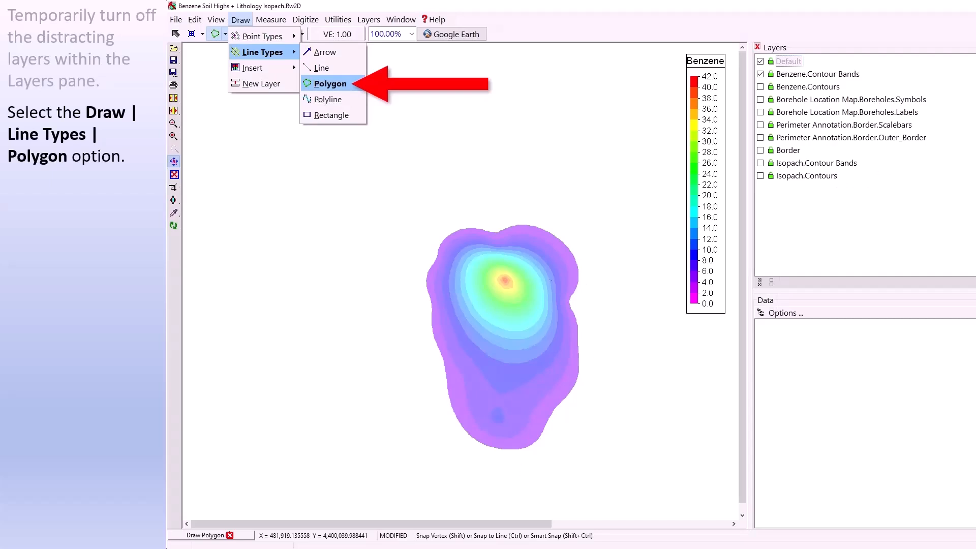
Draw a closed polygon around the outer edge of the benzene plume's contour bands.
click(513, 238)
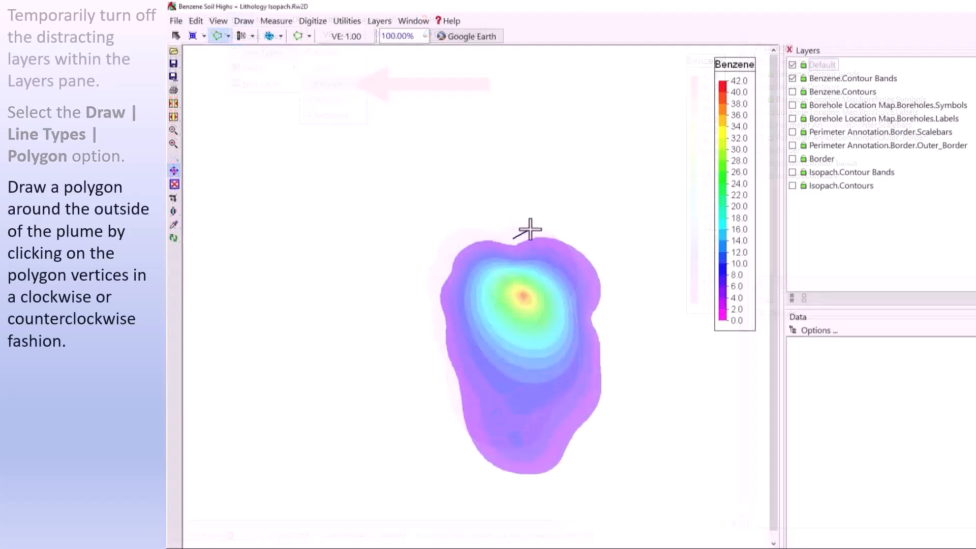
click(535, 233)
click(568, 236)
click(591, 251)
click(608, 273)
click(609, 295)
click(601, 318)
click(610, 345)
click(611, 392)
click(605, 417)
click(559, 479)
click(528, 485)
click(496, 479)
click(470, 464)
click(456, 438)
click(453, 385)
click(445, 372)
click(437, 349)
click(437, 311)
click(432, 293)
click(445, 269)
click(448, 247)
click(466, 235)
click(492, 235)
double_click(503, 238)
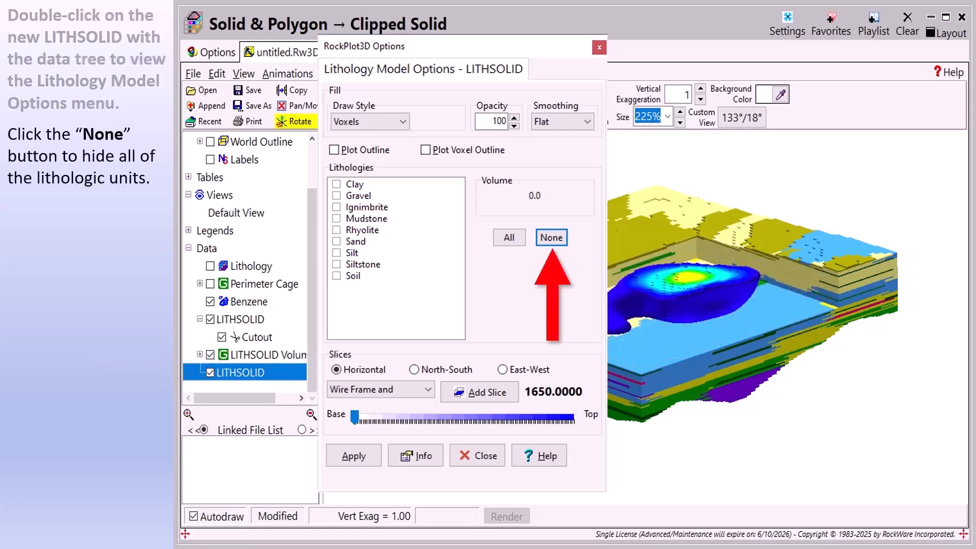
Enable only the Clay unit in the lithology model options of the new LITHSOLID.
click(336, 183)
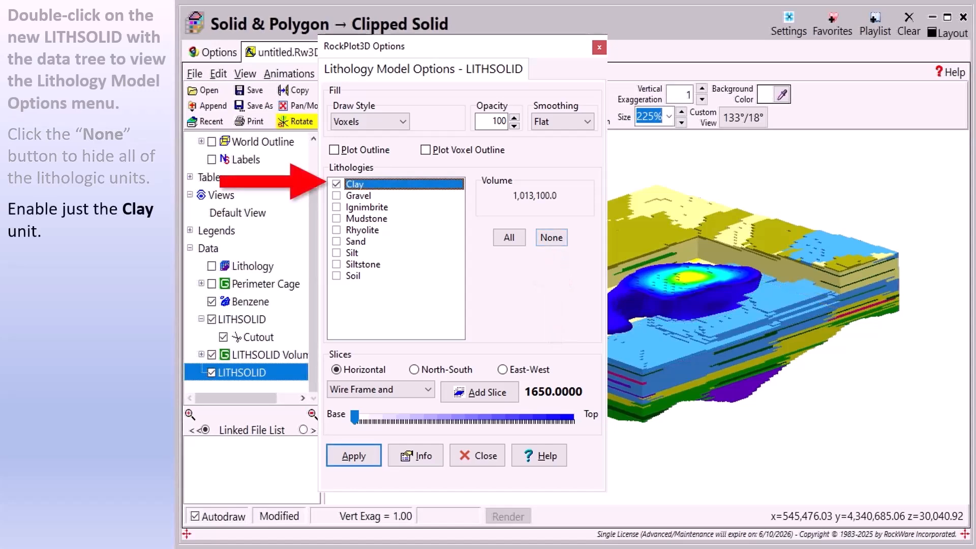